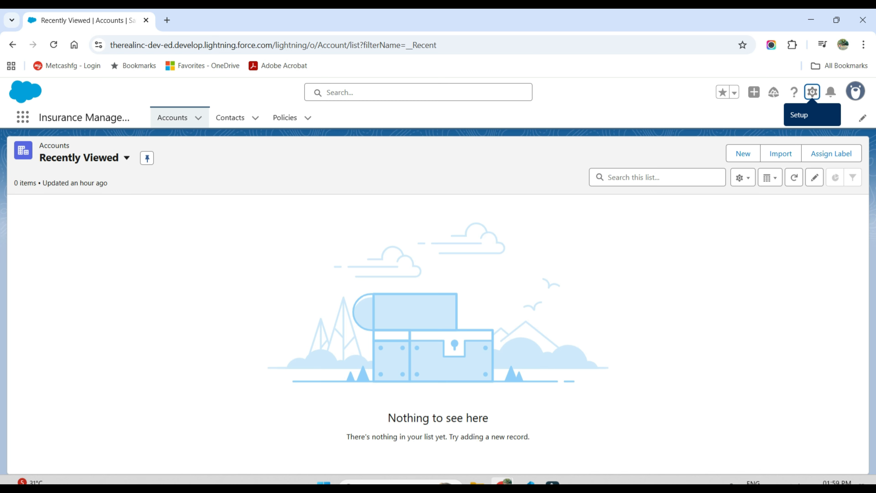
Step: Open Setup and go to the Flows page under Process Automation
{"action": "left_click", "coordinate": [813, 96]}
{"action": "left_click", "coordinate": [776, 147]}
{"action": "left_click", "coordinate": [55, 151]}
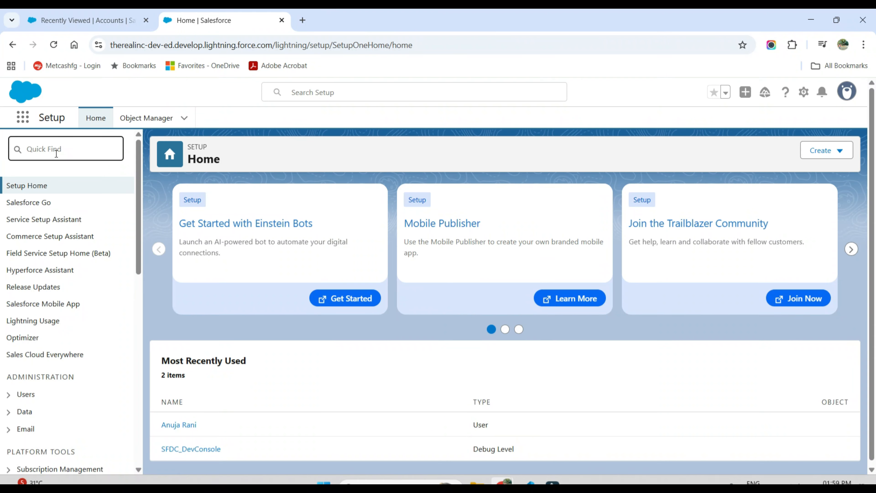
{"action": "type", "text": "flows"}
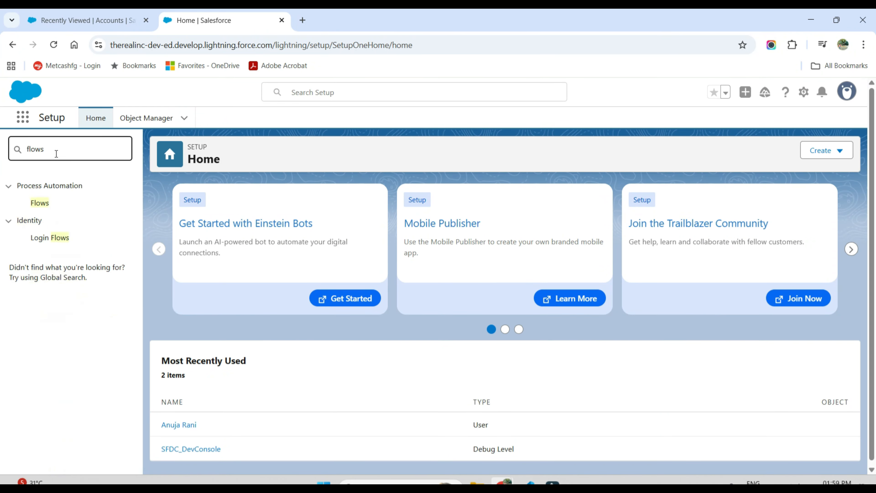
{"action": "left_click", "coordinate": [38, 203]}
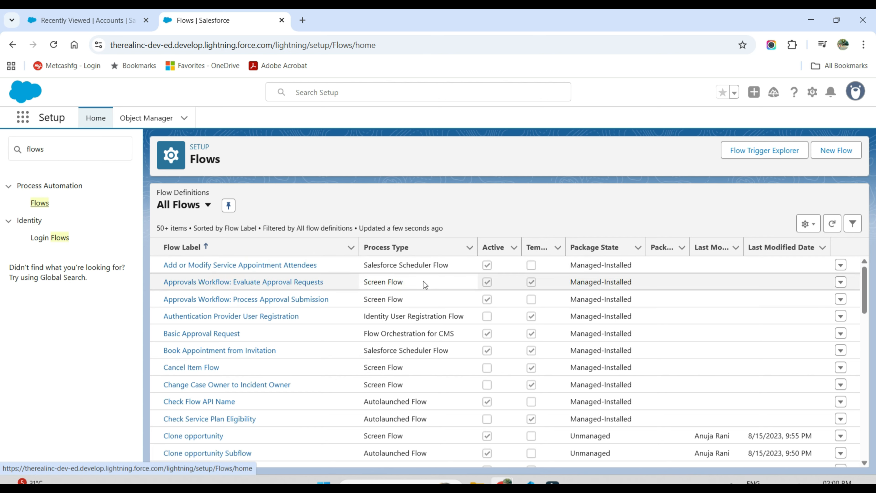
Step: Create a new Screen Flow and set the canvas layout to Free-Form
{"action": "scroll", "coordinate": [424, 281], "scroll_direction": "down", "scroll_amount": 15}
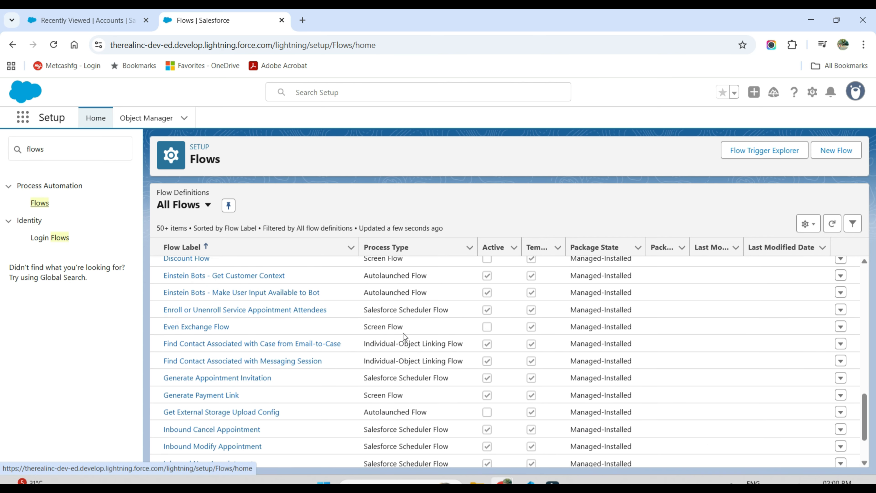
{"action": "scroll", "coordinate": [403, 332], "scroll_direction": "down", "scroll_amount": 3}
{"action": "scroll", "coordinate": [403, 333], "scroll_direction": "up", "scroll_amount": 13}
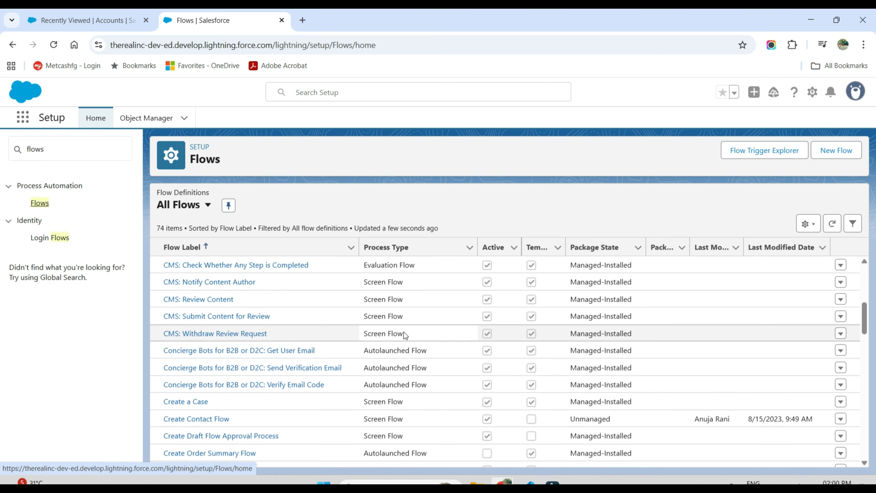
{"action": "scroll", "coordinate": [403, 333], "scroll_direction": "up", "scroll_amount": 7}
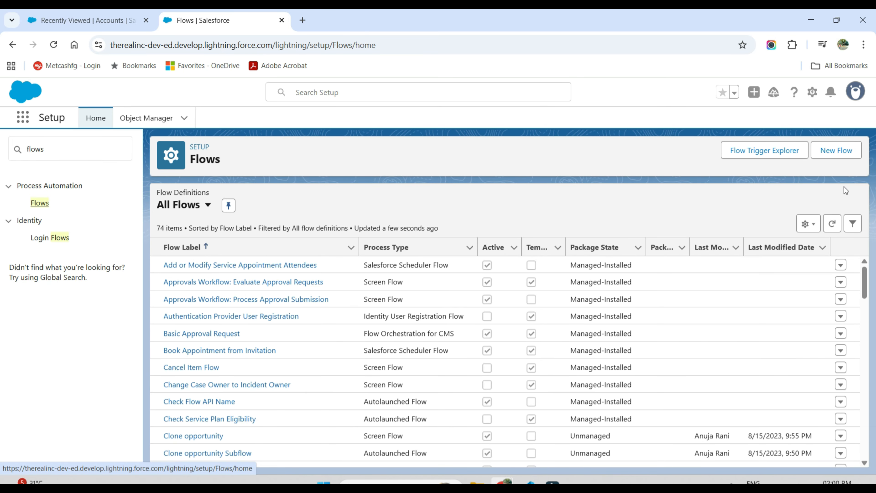
{"action": "left_click", "coordinate": [835, 152]}
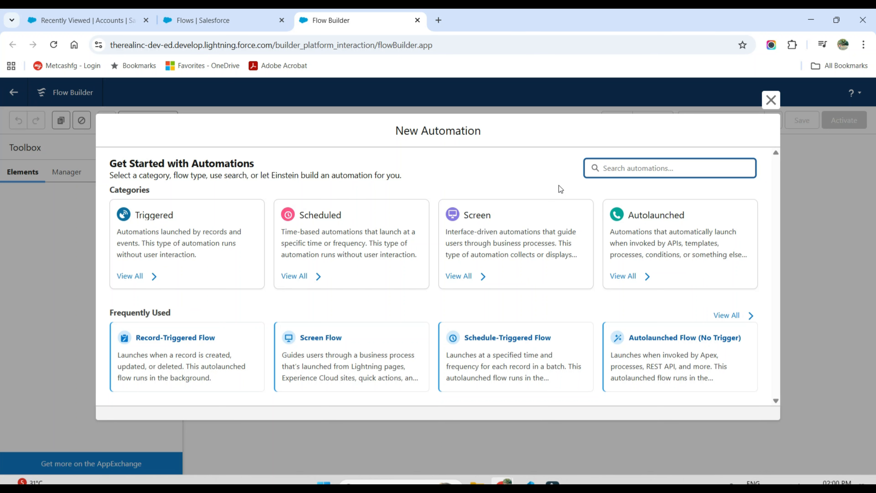
{"action": "left_click", "coordinate": [377, 363]}
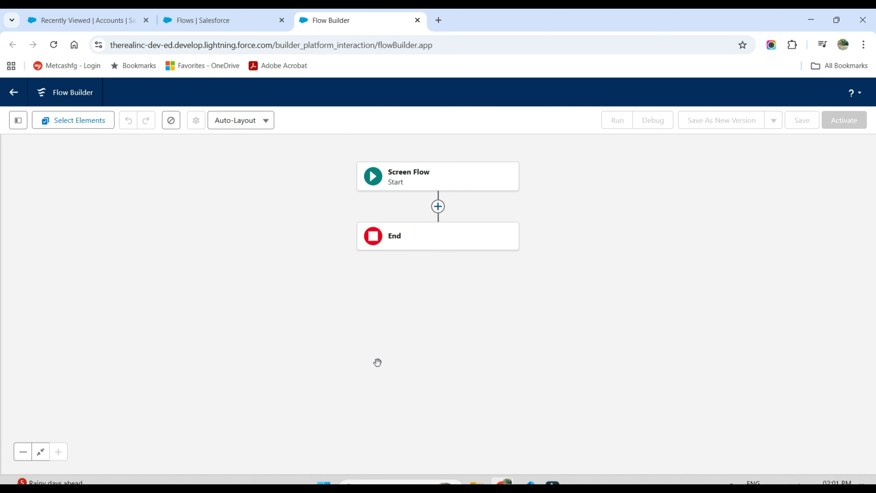
{"action": "left_click", "coordinate": [265, 124]}
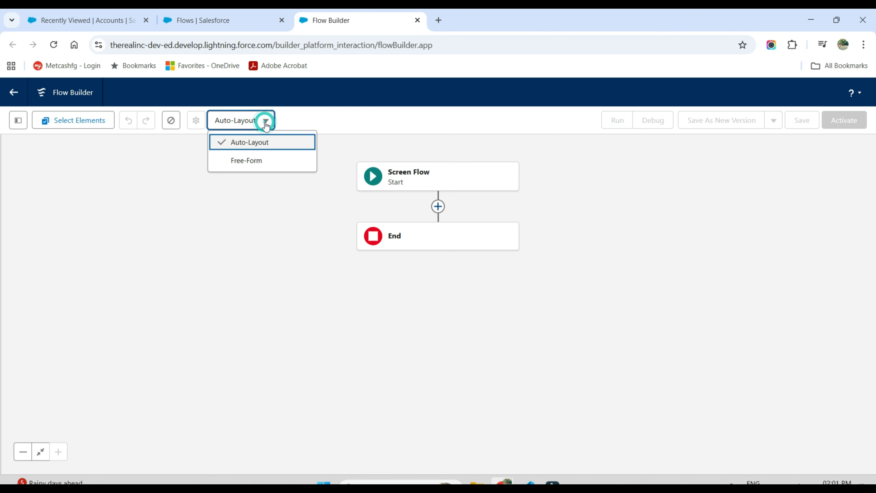
{"action": "left_click", "coordinate": [255, 167]}
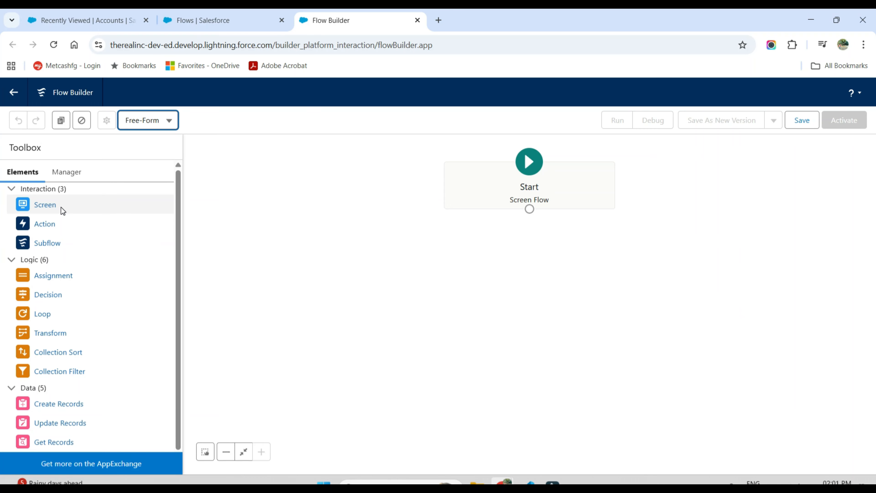
Step: Add a Screen element below Start and label it "Welcome massgae screen"
{"action": "left_click_drag", "start_coordinate": [43, 204], "coordinate": [512, 250]}
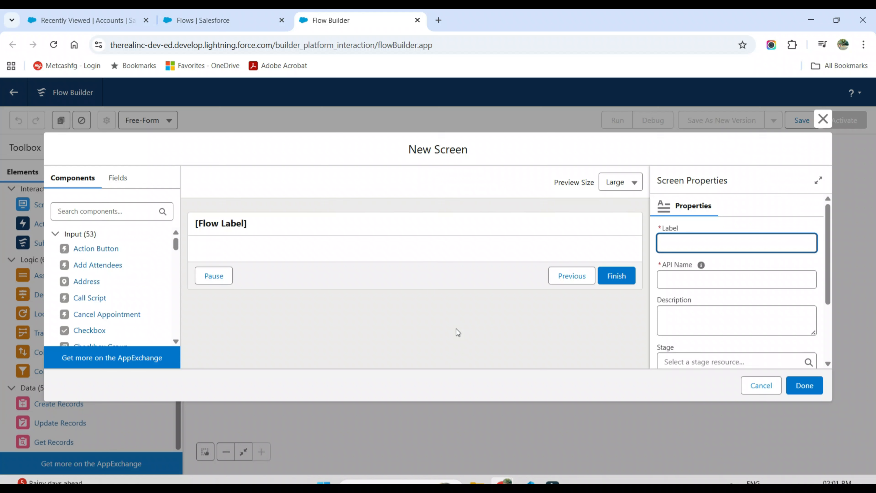
{"action": "left_click", "coordinate": [696, 247]}
{"action": "type", "text": "Welcome massgae screen"}
{"action": "left_click", "coordinate": [695, 311]}
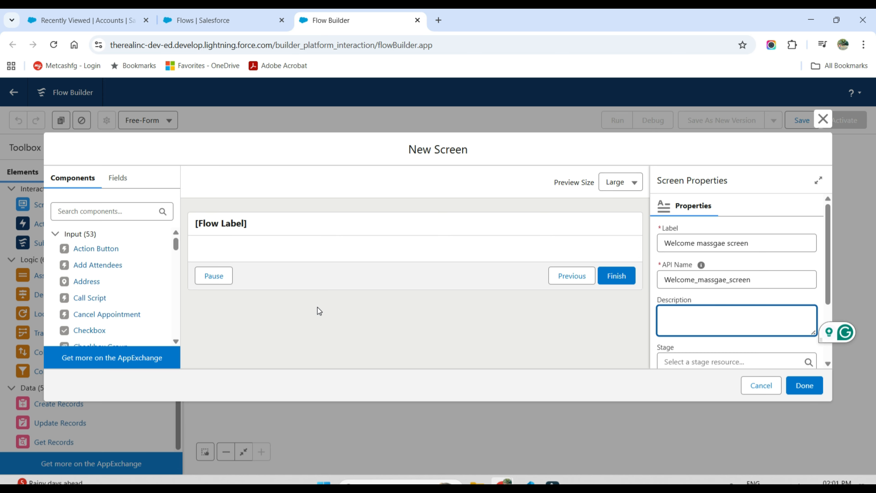
Step: Add a Display Text component to the screen with API name WelcomeMassage and the text "Welcome to Salesforce!"
{"action": "left_click", "coordinate": [130, 213]}
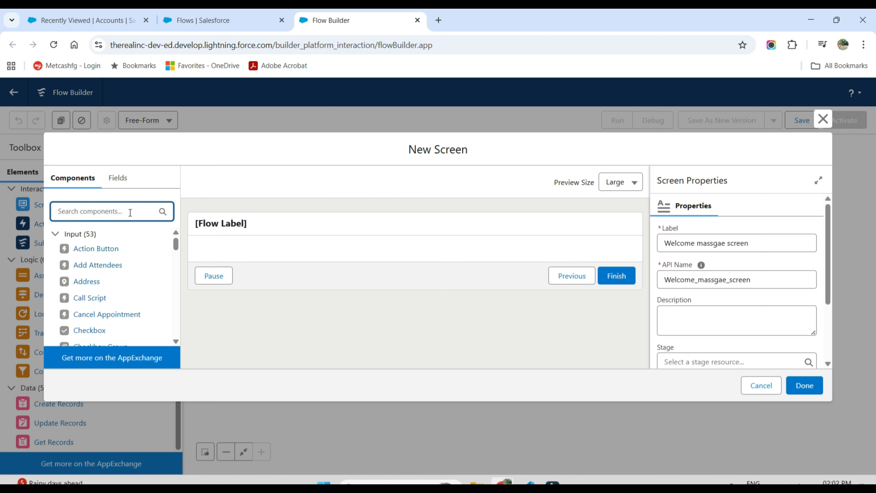
{"action": "type", "text": "dis"}
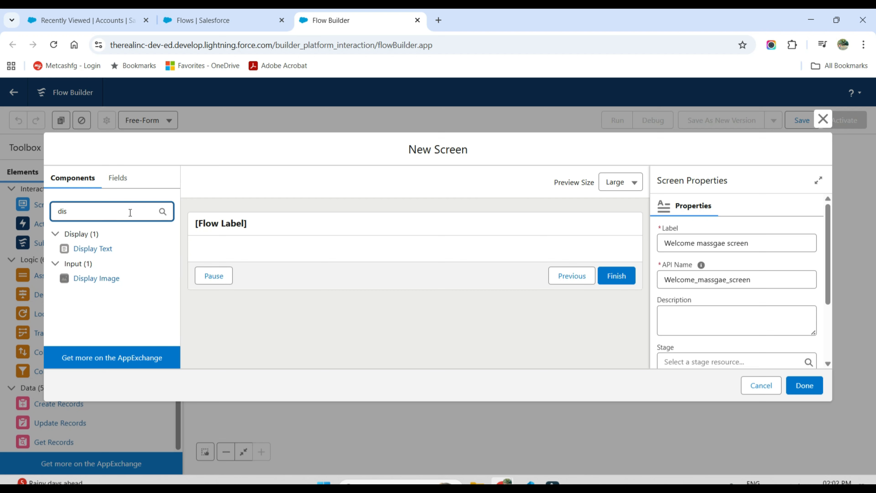
{"action": "left_click_drag", "start_coordinate": [104, 248], "coordinate": [274, 255]}
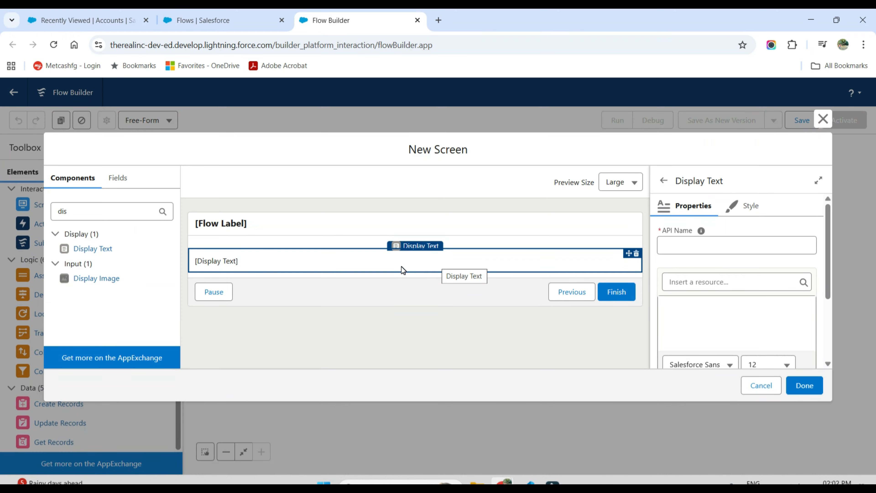
{"action": "left_click", "coordinate": [680, 247]}
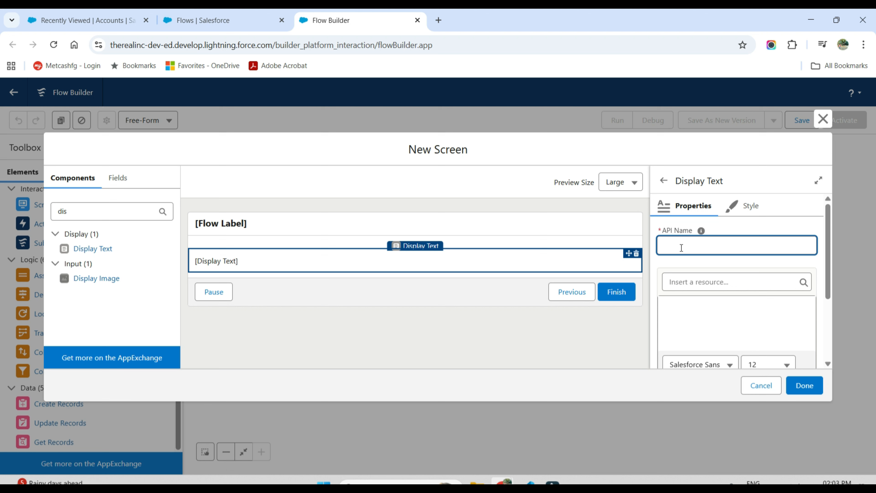
{"action": "type", "text": "WelcomeMassage"}
{"action": "left_click", "coordinate": [686, 312]}
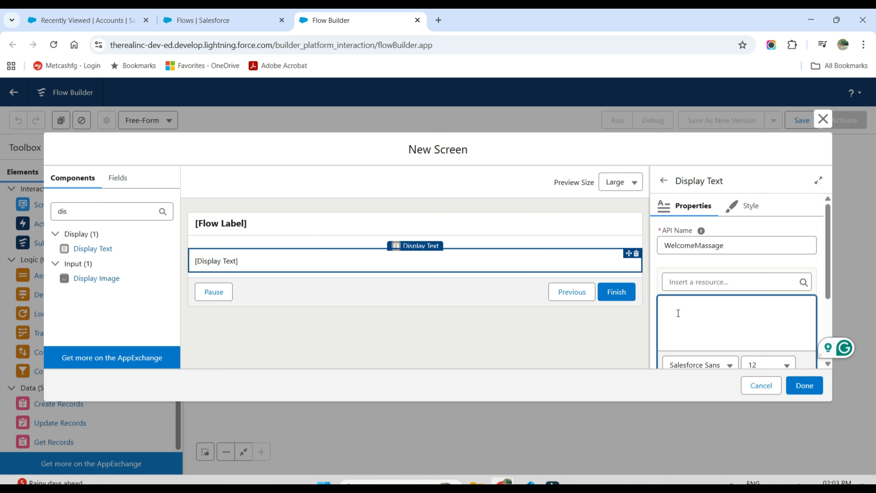
{"action": "type", "text": "Welcome to Salesforce!"}
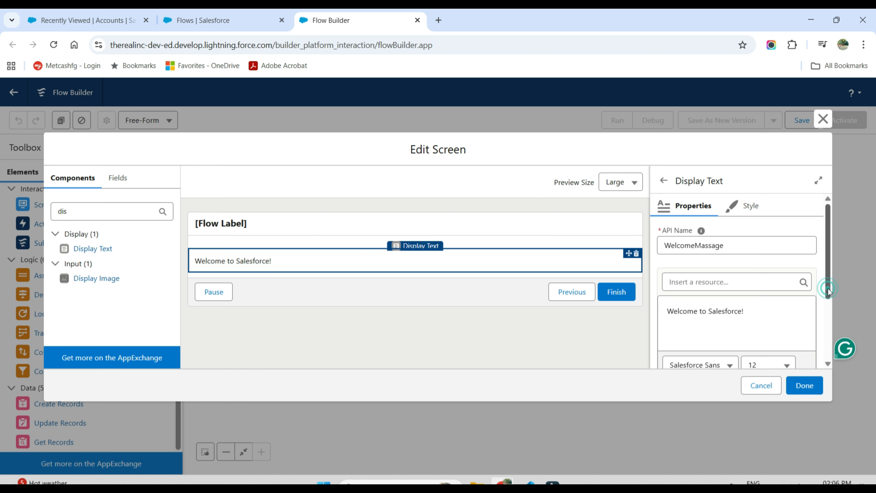
Step: Format the welcome text as bold at font size 16 and finish the screen element
{"action": "left_click_drag", "start_coordinate": [828, 291], "coordinate": [825, 330]}
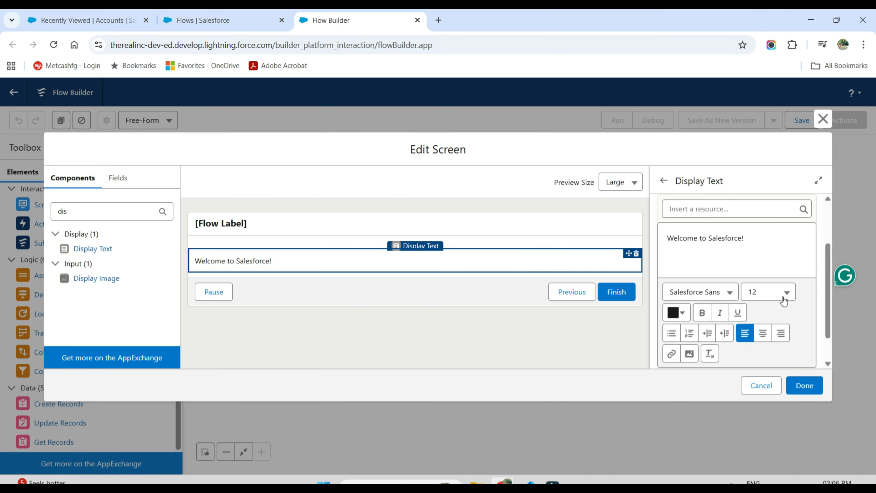
{"action": "left_click_drag", "start_coordinate": [666, 237], "coordinate": [755, 241]}
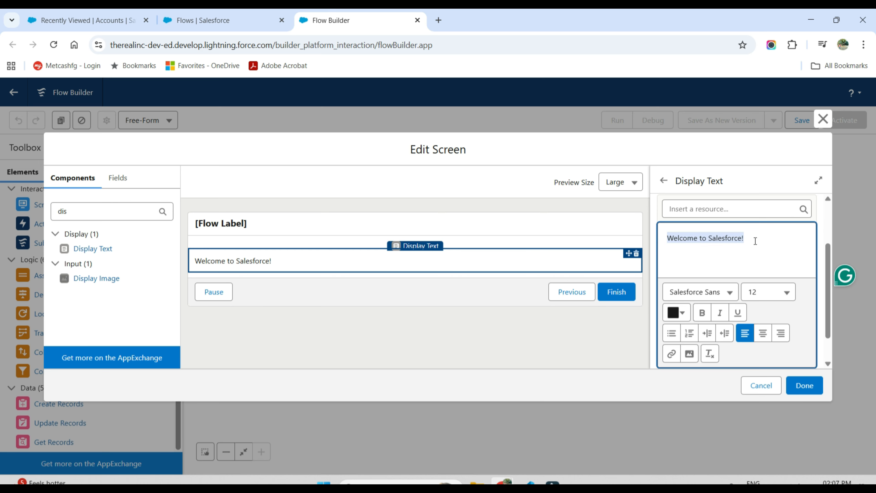
{"action": "left_click", "coordinate": [700, 314]}
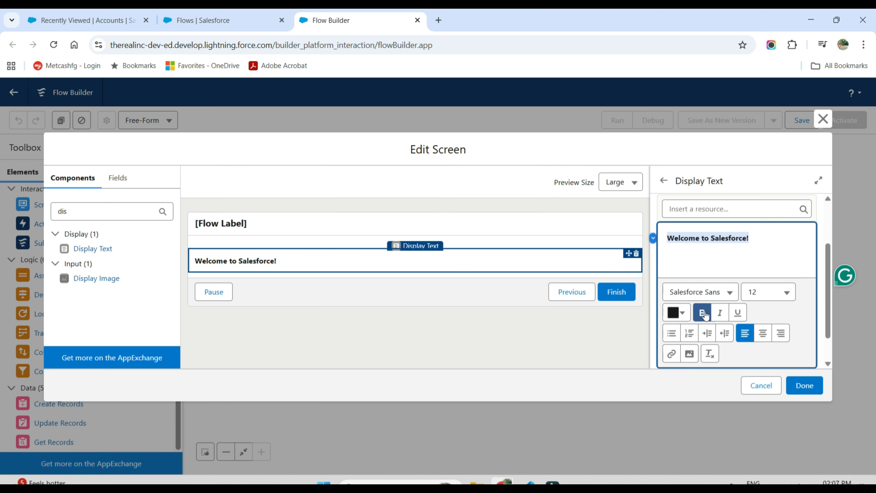
{"action": "left_click", "coordinate": [781, 292]}
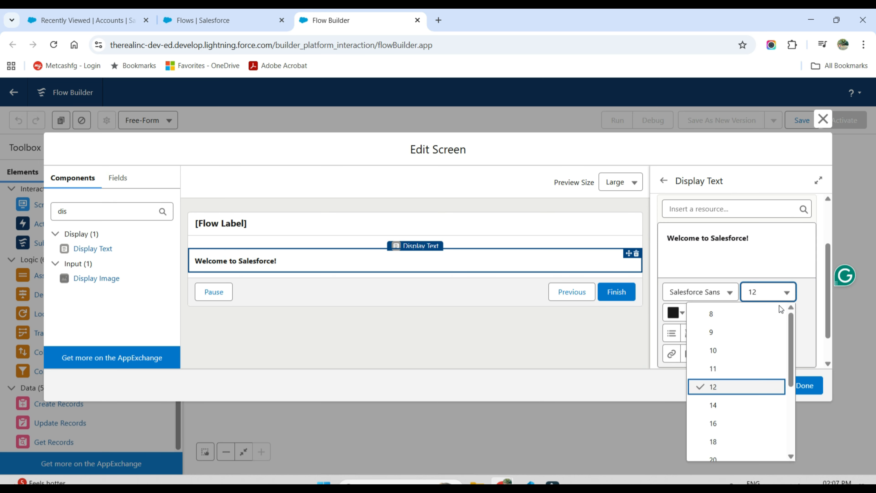
{"action": "left_click", "coordinate": [739, 422]}
{"action": "left_click", "coordinate": [745, 270]}
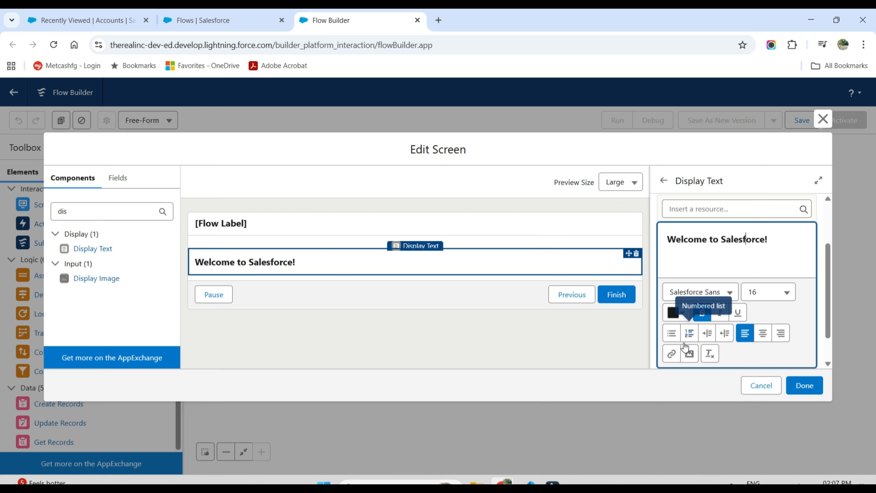
{"action": "left_click", "coordinate": [804, 387]}
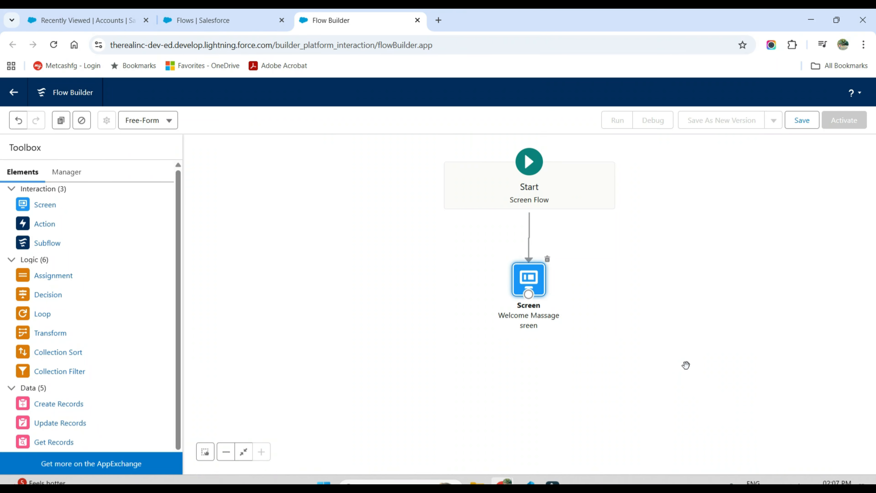
Step: Save the flow with the label "Welcome Screen Flow" and the API name Welcome_Screen_Flow
{"action": "left_click", "coordinate": [802, 121]}
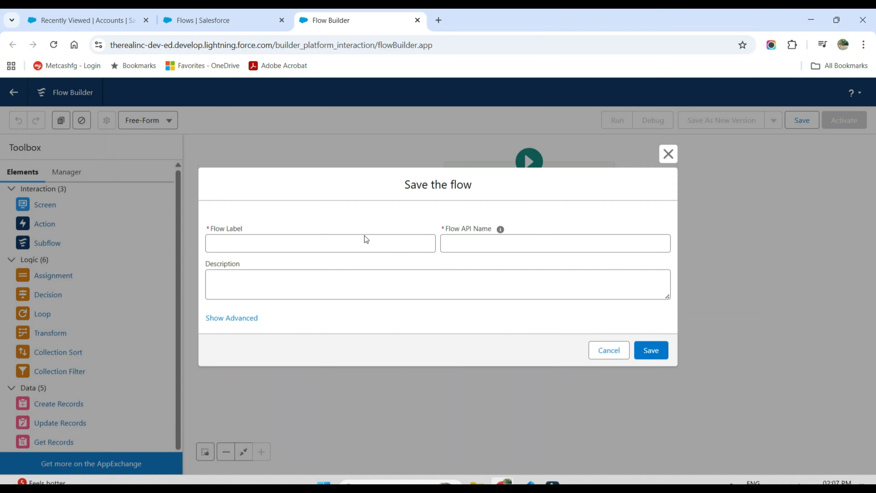
{"action": "left_click", "coordinate": [347, 247]}
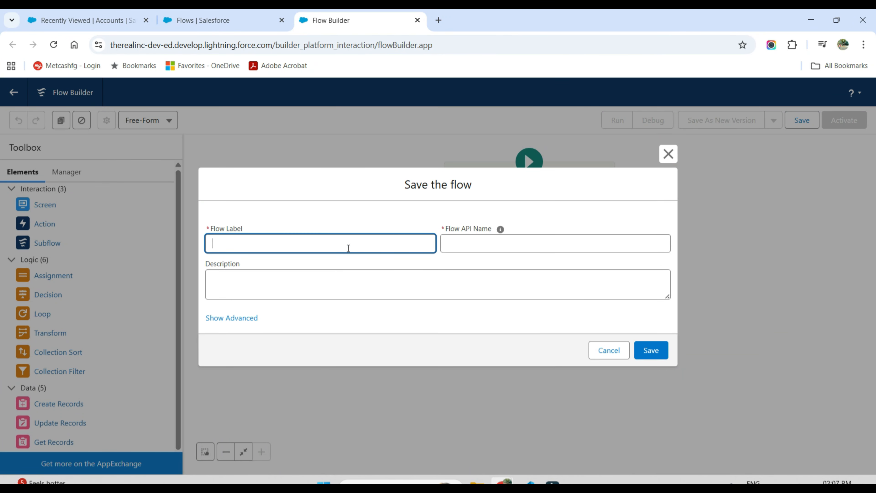
{"action": "type", "text": "Welcome Screen Flow"}
{"action": "left_click", "coordinate": [465, 247]}
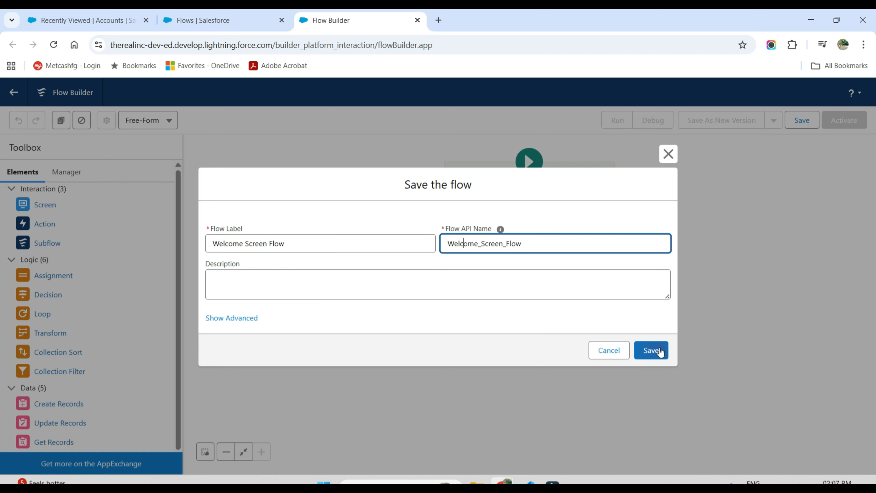
{"action": "left_click", "coordinate": [648, 355]}
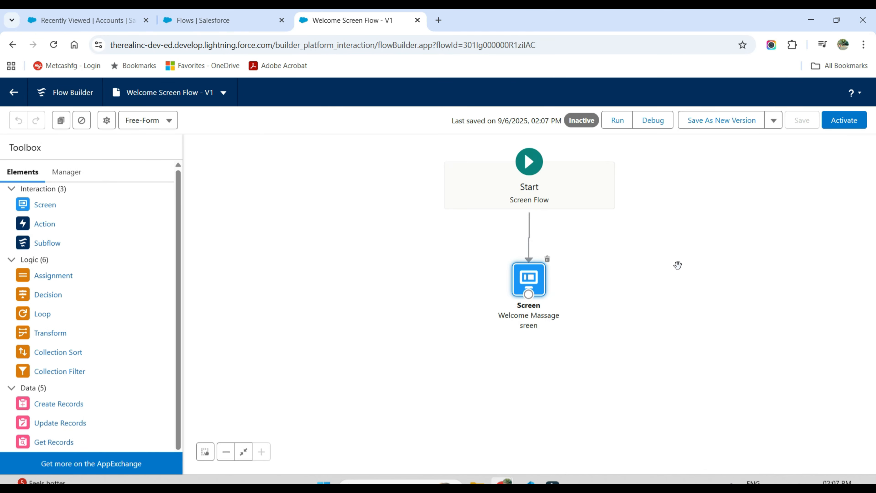
Step: Run the flow in debug mode to check the welcome screen, and return to the flow canvas
{"action": "left_click", "coordinate": [653, 120]}
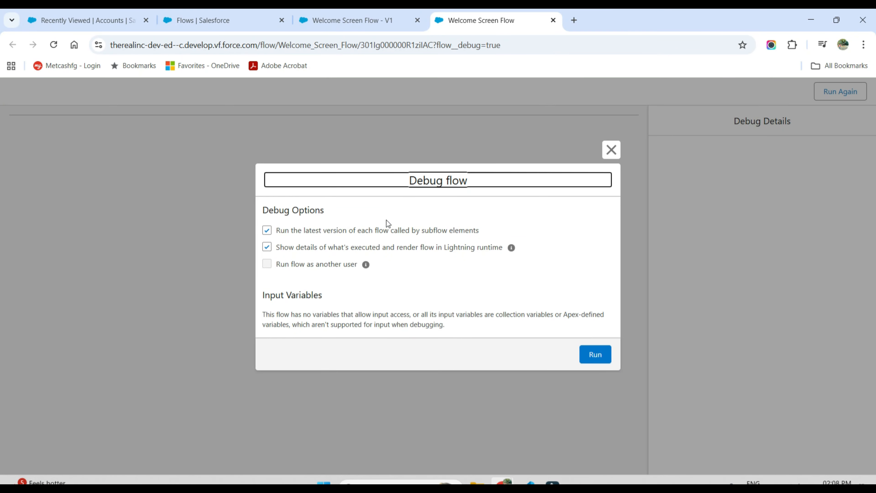
{"action": "left_click", "coordinate": [596, 360]}
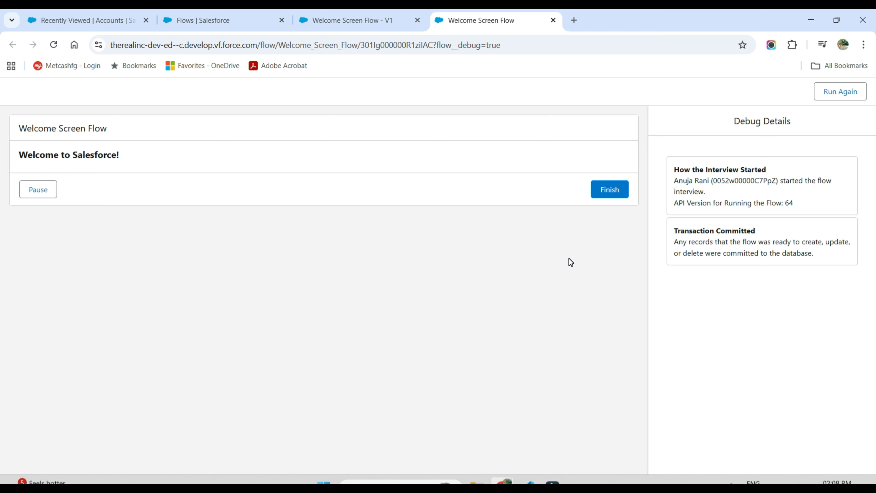
{"action": "key", "text": "ctrl+w"}
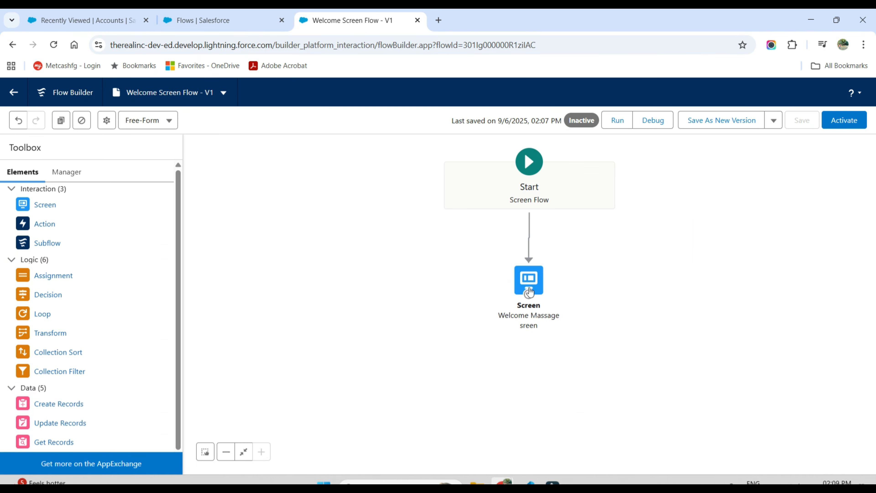
Step: Replace the word Salesforce in the screen's welcome text with the resource {!$User.FirstName} and finish the screen element
{"action": "double_click", "coordinate": [532, 286]}
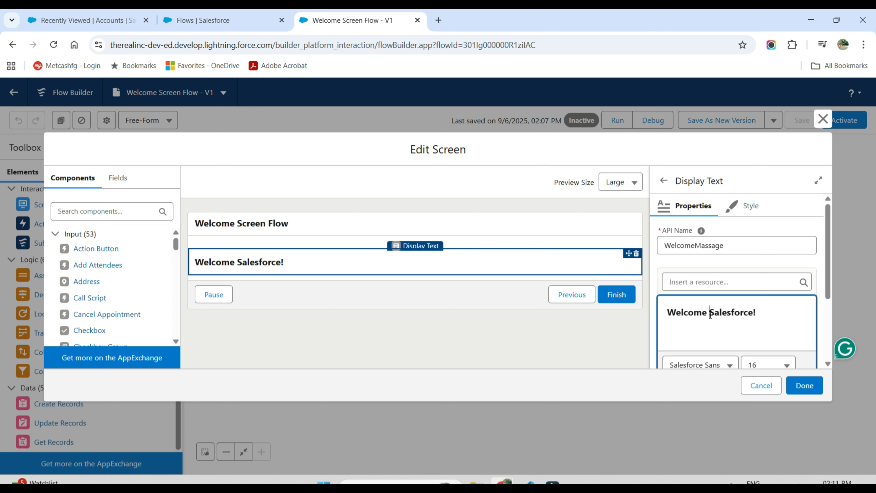
{"action": "left_click_drag", "start_coordinate": [709, 316], "coordinate": [739, 314]}
{"action": "scroll", "coordinate": [740, 314], "scroll_direction": "down", "scroll_amount": 1}
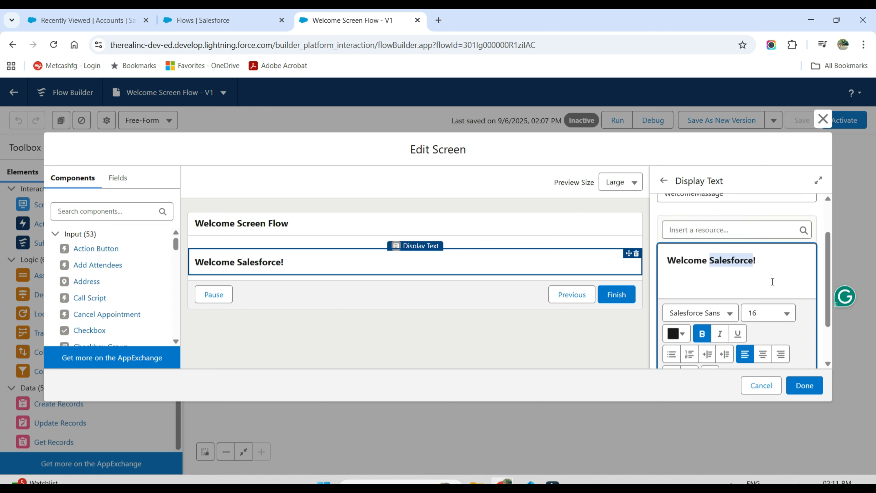
{"action": "left_click", "coordinate": [756, 231]}
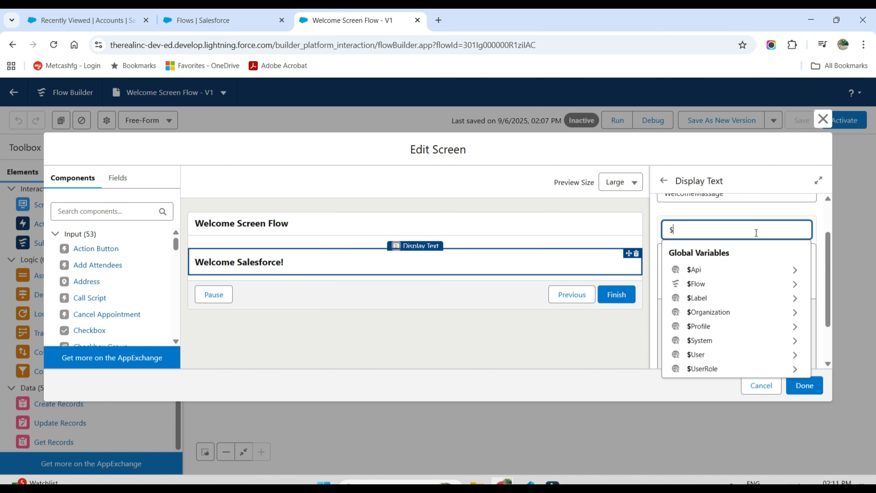
{"action": "type", "text": "$use"}
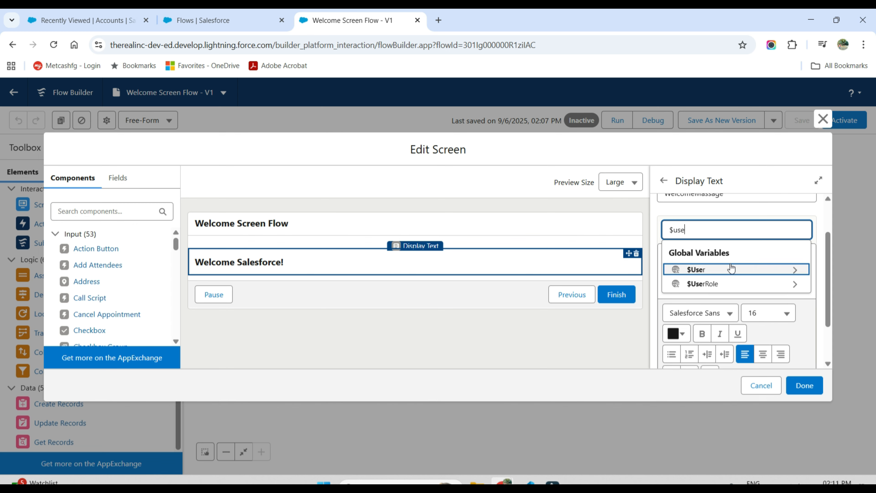
{"action": "left_click", "coordinate": [728, 270]}
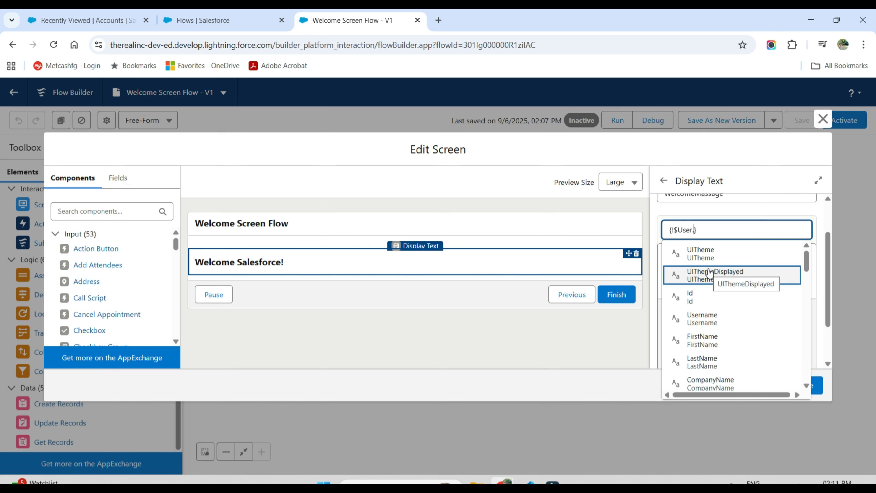
{"action": "type", "text": "f"}
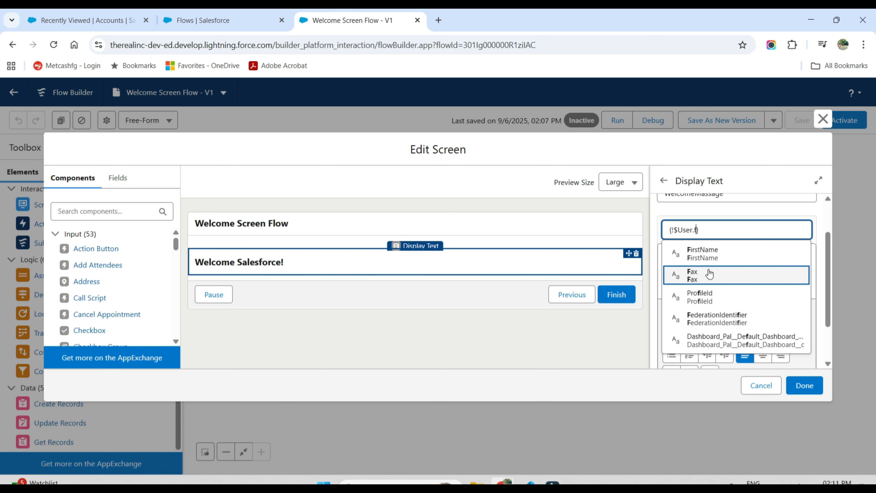
{"action": "left_click", "coordinate": [703, 253]}
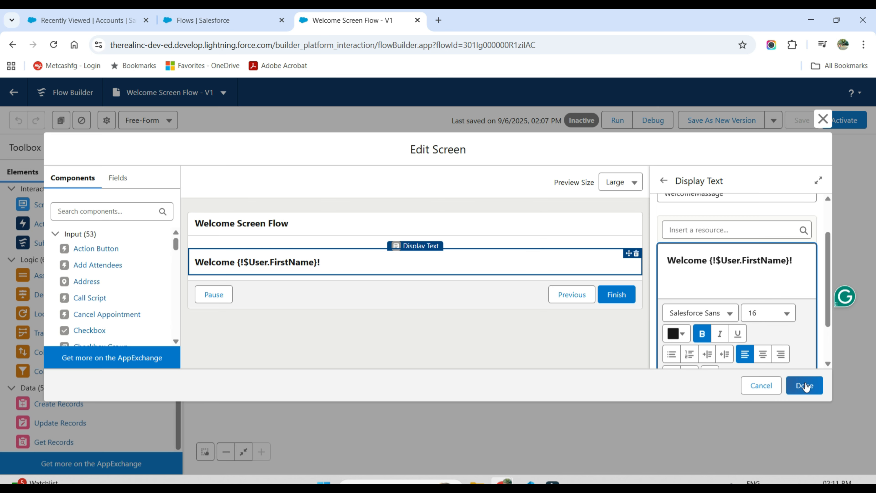
{"action": "left_click", "coordinate": [804, 385]}
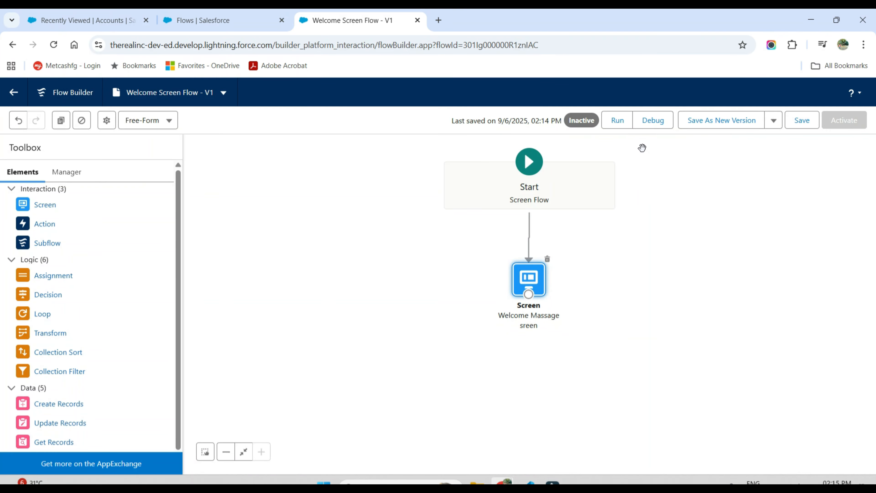
Step: Run the flow to check the personalised greeting, and save and activate the flow
{"action": "left_click", "coordinate": [620, 127]}
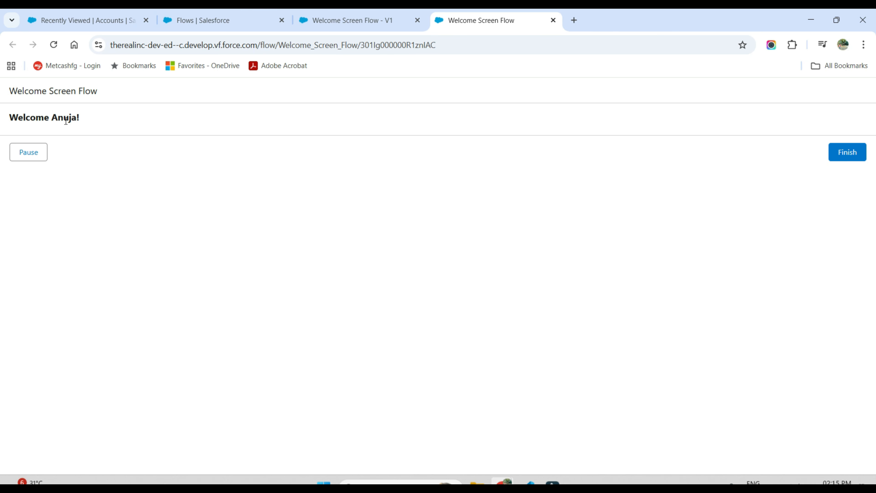
{"action": "left_click", "coordinate": [71, 119]}
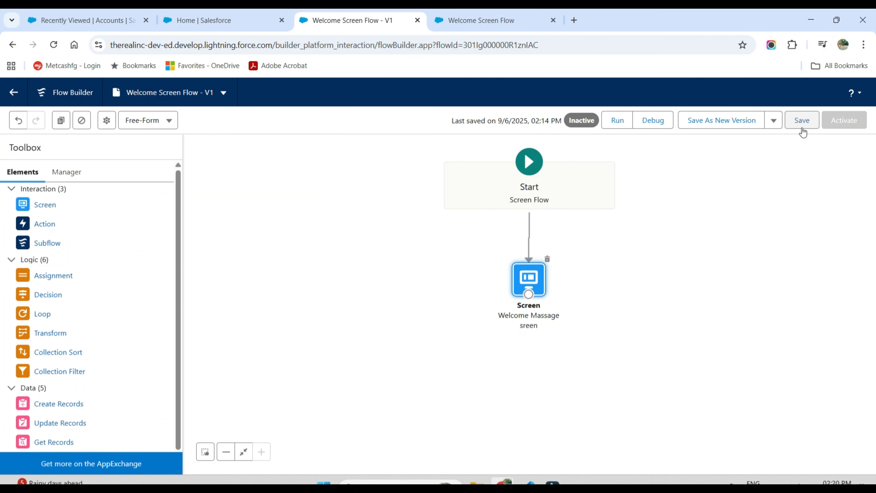
{"action": "left_click", "coordinate": [802, 132]}
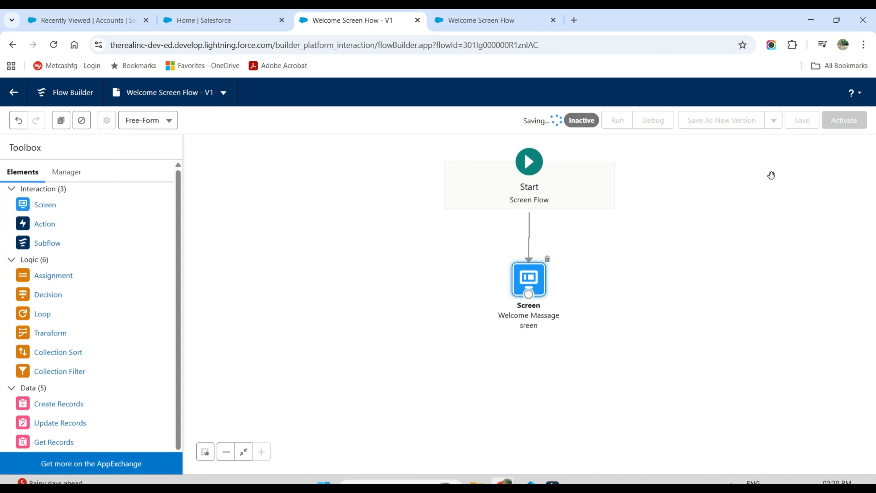
{"action": "left_click", "coordinate": [835, 121]}
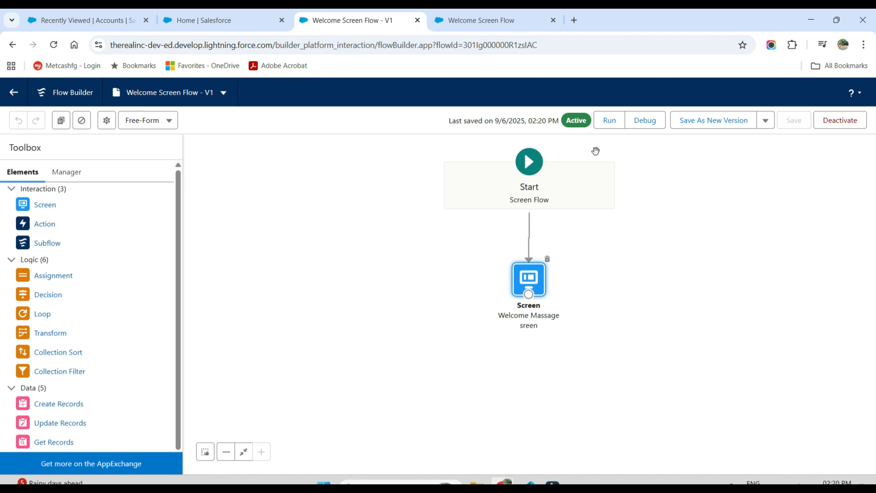
Step: Open the Salesforce Home page of the Insurance Management app for editing in Lightning App Builder
{"action": "left_click", "coordinate": [238, 25]}
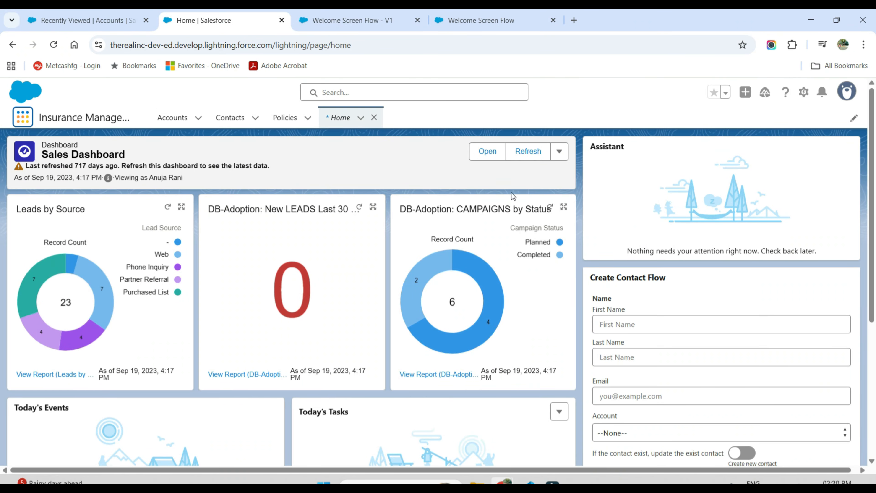
{"action": "left_click", "coordinate": [803, 91]}
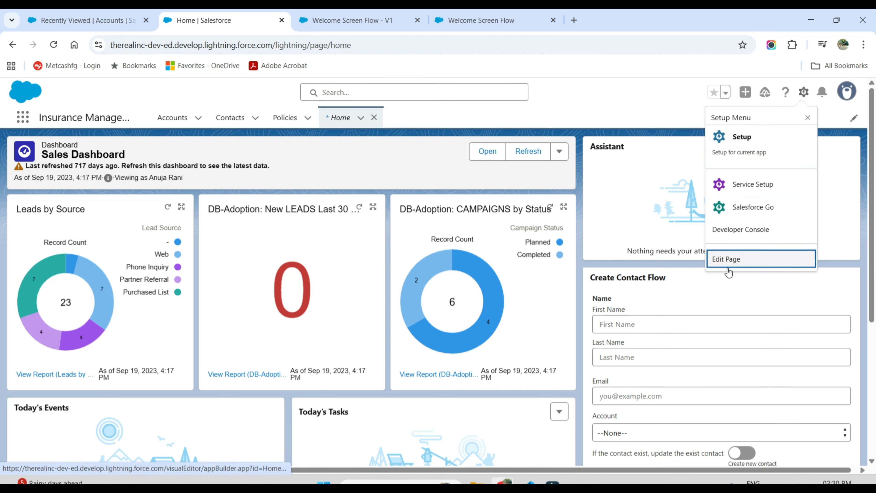
{"action": "left_click", "coordinate": [727, 259]}
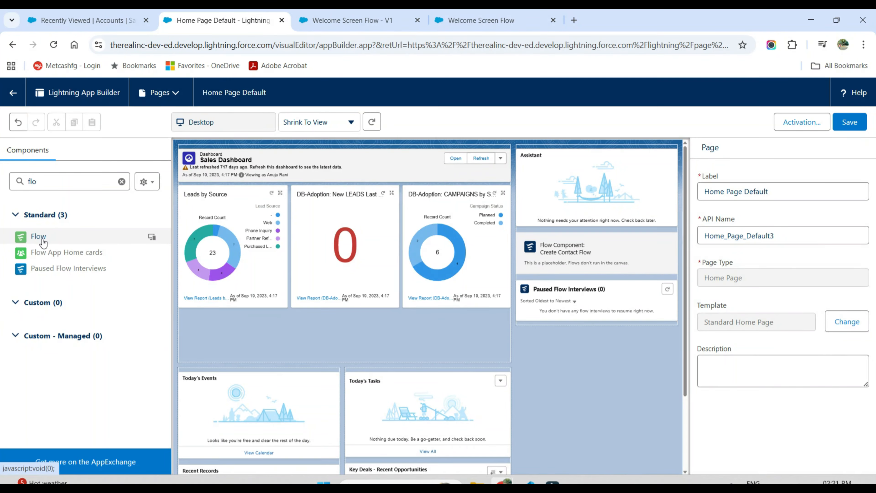
Step: Add a Flow component above the Assistant on the Home page and set its flow to Welcome Screen Flow
{"action": "left_click_drag", "start_coordinate": [40, 237], "coordinate": [535, 174]}
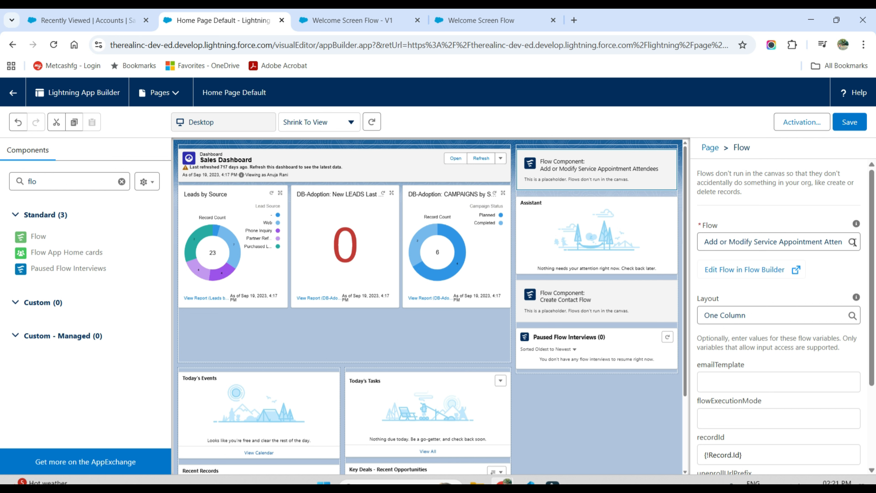
{"action": "left_click", "coordinate": [852, 242]}
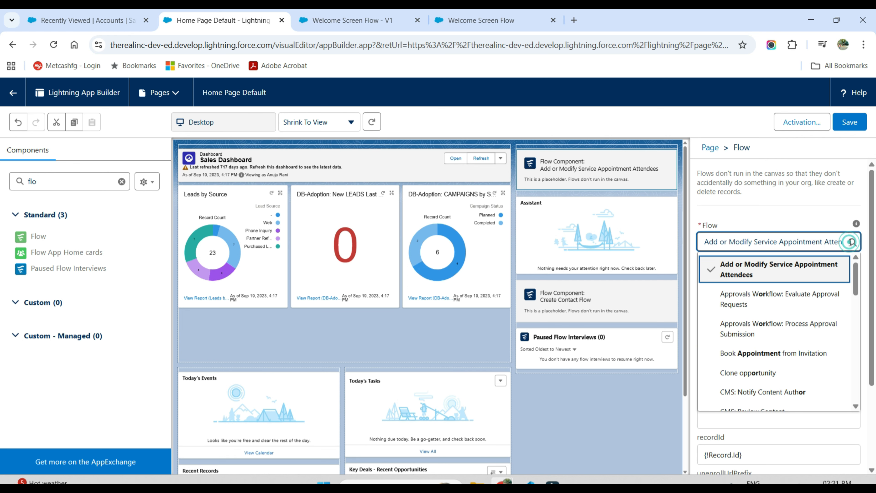
{"action": "left_click_drag", "start_coordinate": [846, 242], "coordinate": [688, 253]}
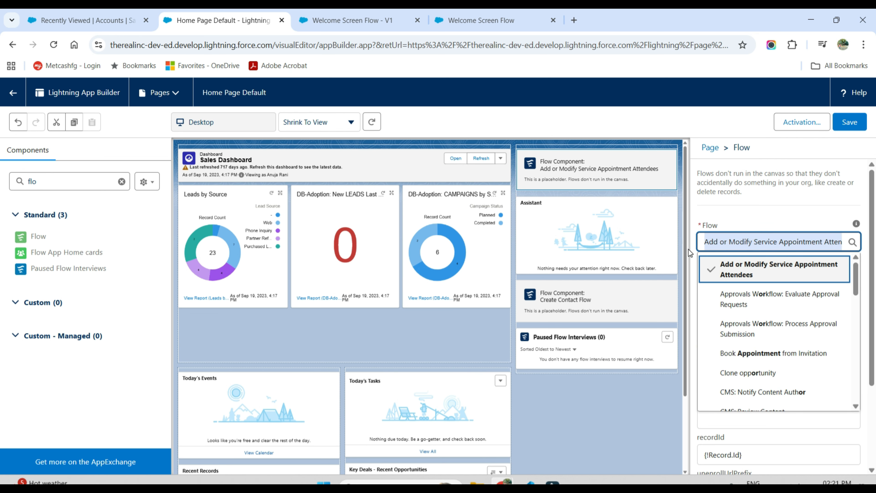
{"action": "key", "text": "BackSpace"}
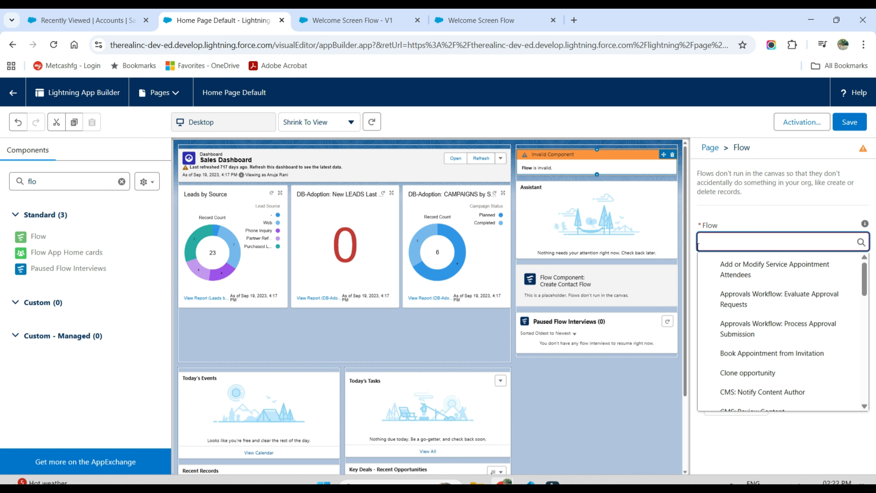
{"action": "type", "text": "we"}
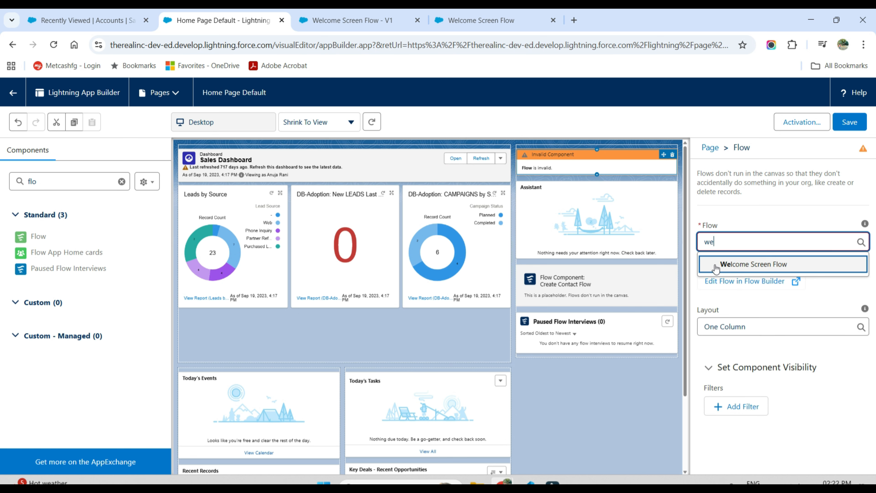
{"action": "left_click", "coordinate": [716, 265]}
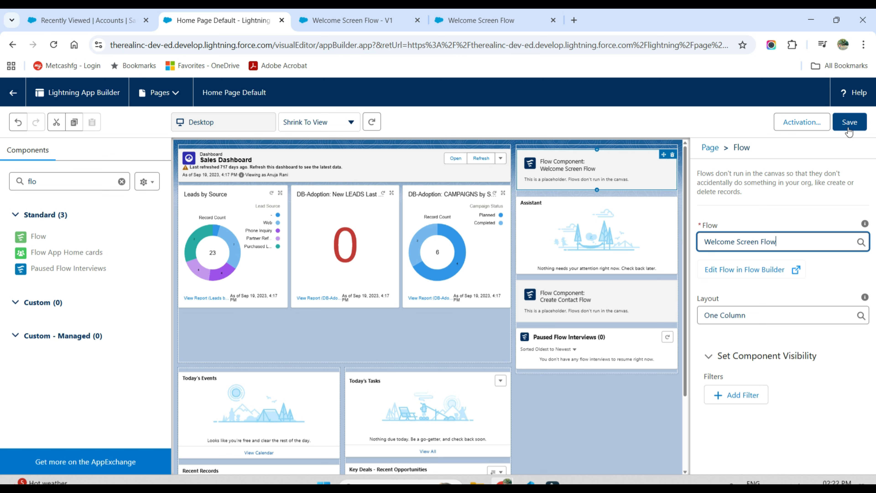
Step: Save the Home Page Default page and return to the Home page to check the embedded welcome flow
{"action": "left_click", "coordinate": [848, 122]}
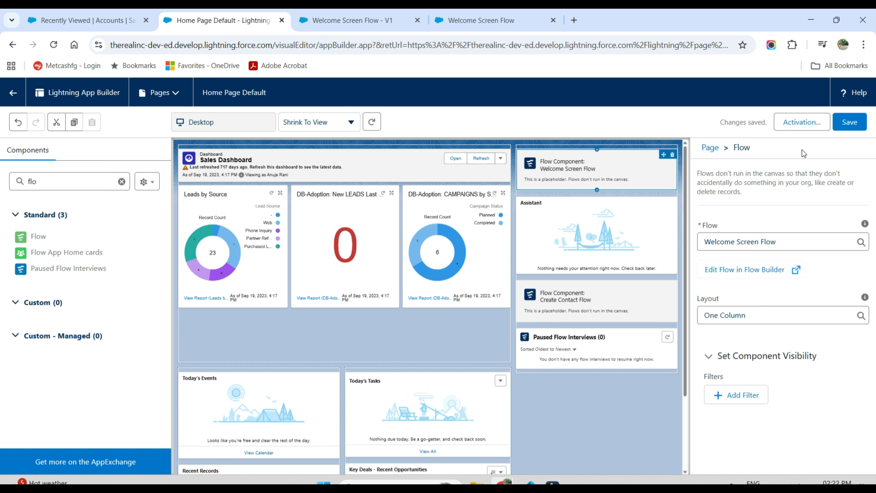
{"action": "left_click", "coordinate": [800, 126]}
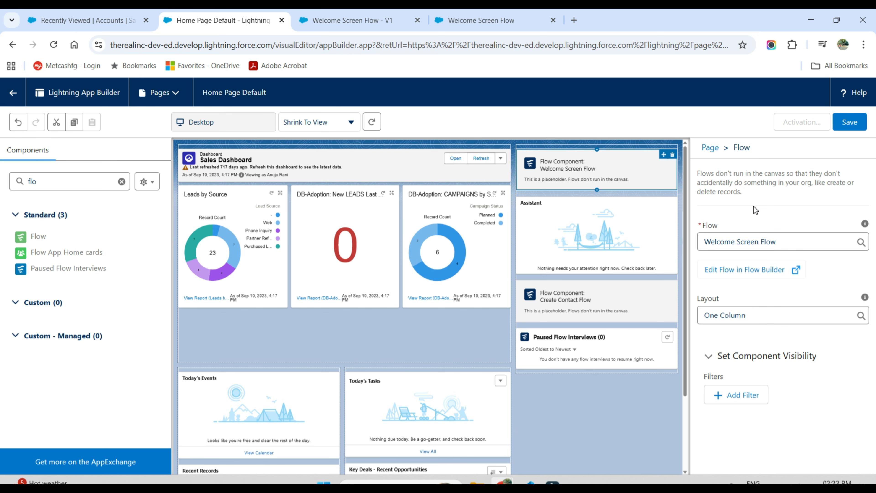
{"action": "left_click", "coordinate": [11, 97]}
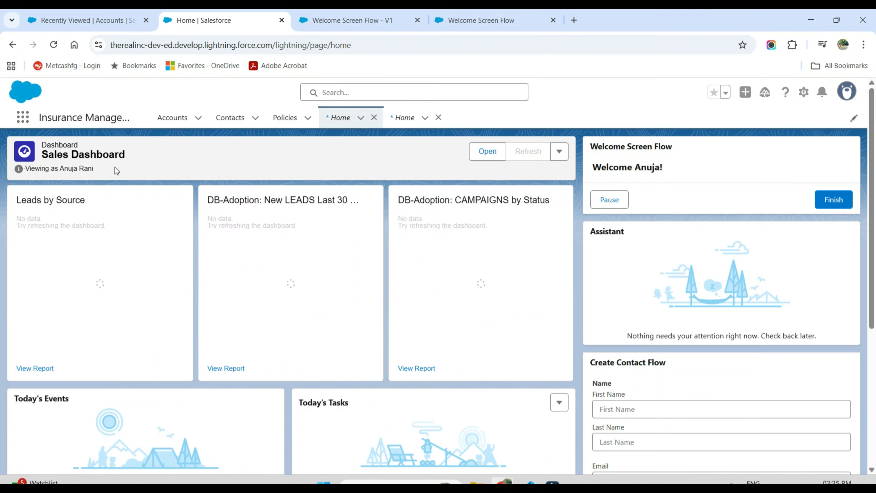
{"action": "left_click_drag", "start_coordinate": [592, 167], "coordinate": [662, 175]}
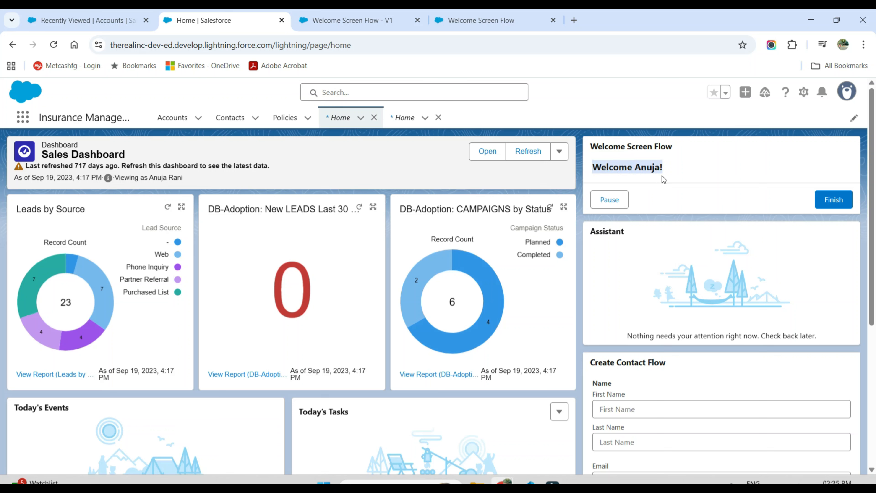